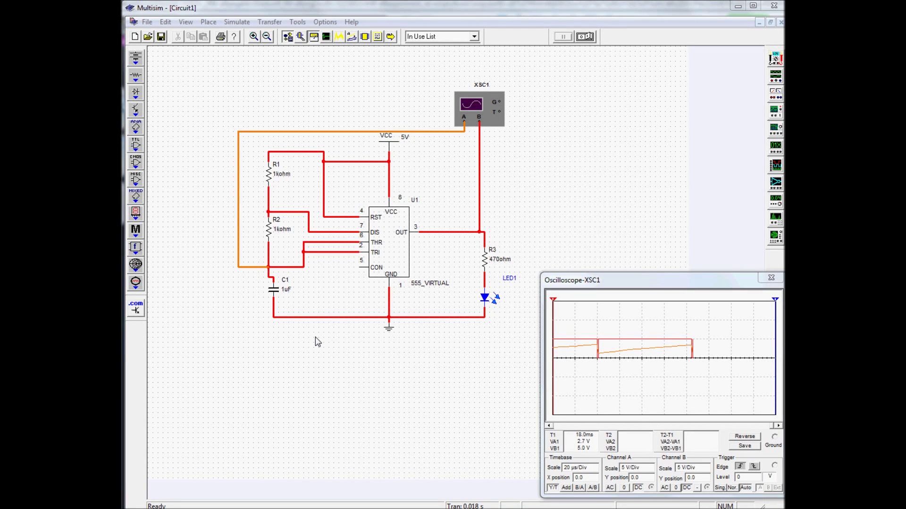
Run the 555 circuit, raise the oscilloscope timebase step by step to 5 ms/Div, then stop
click(585, 38)
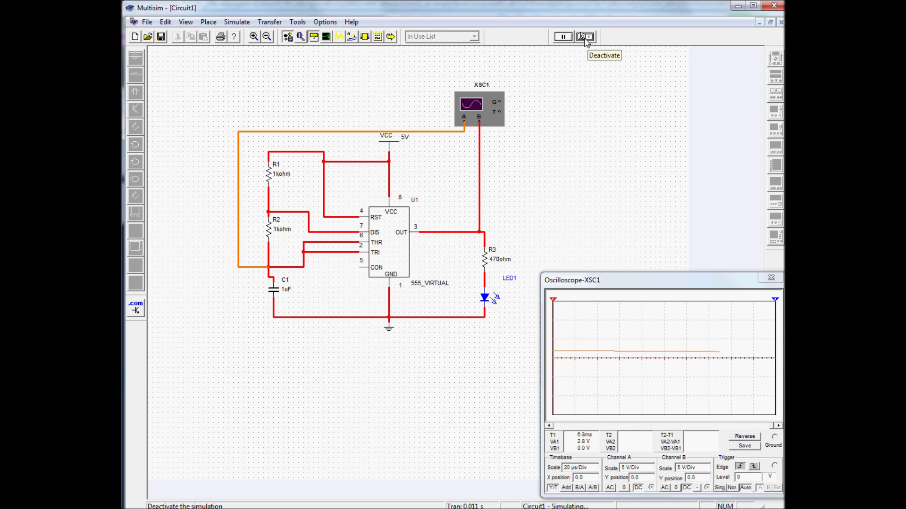
click(584, 468)
click(595, 466)
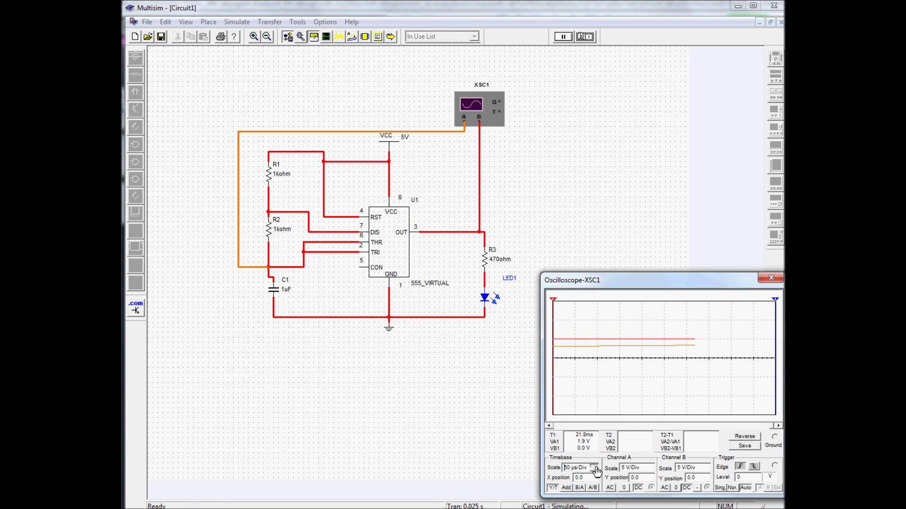
click(595, 466)
click(595, 466)
click(595, 466)
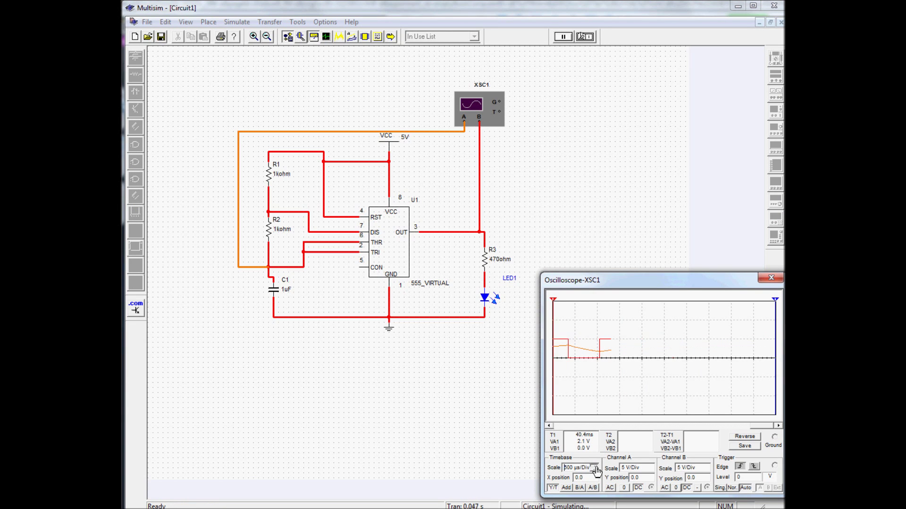
click(594, 466)
click(595, 466)
click(595, 466)
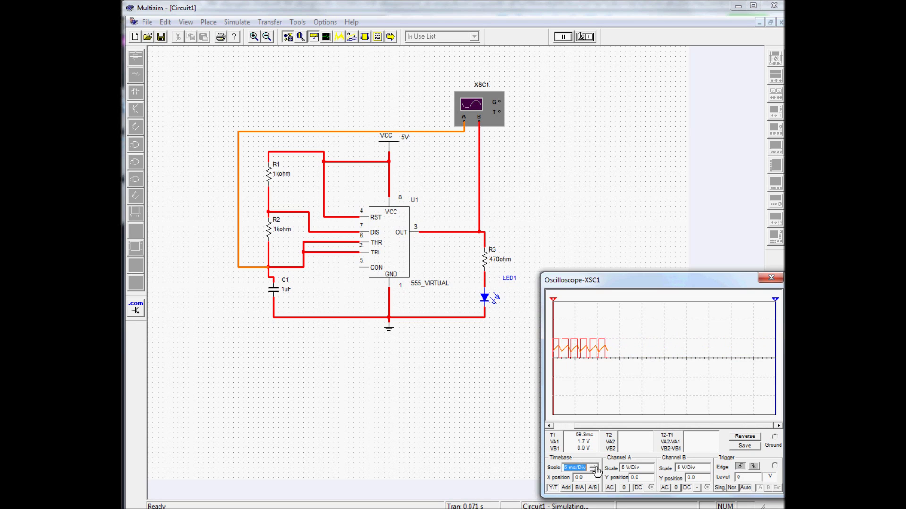
click(585, 37)
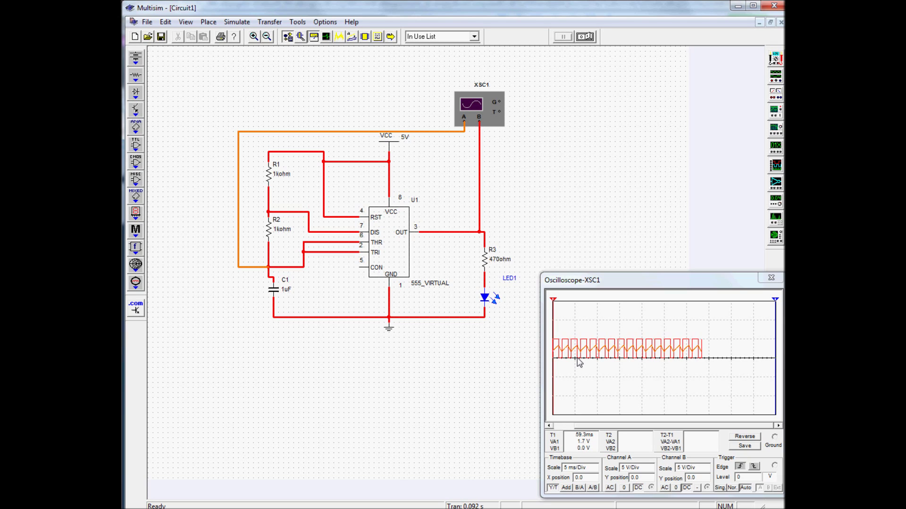
Nudge the Oscilloscope-XSC1 window slightly to the left
drag(672, 281, 660, 277)
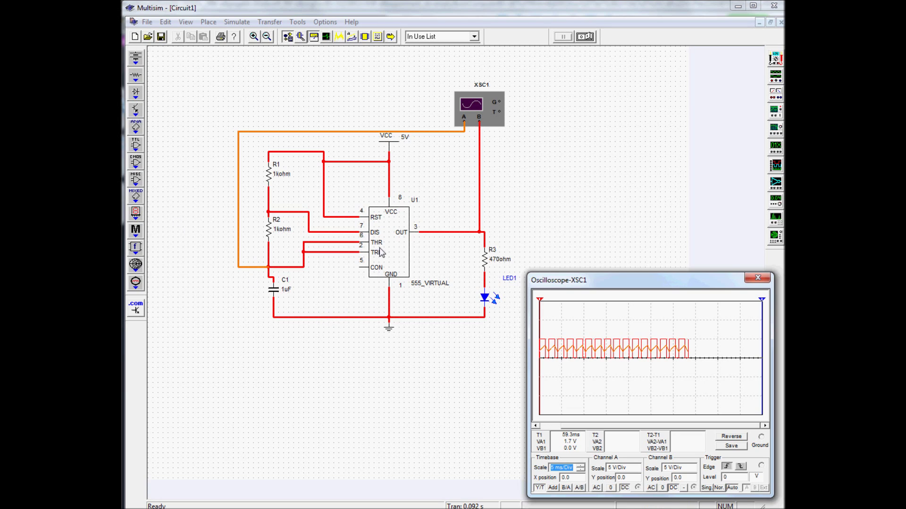
Choose 555_VIRTUAL from Mixed > 555, cancel its placement, and bring up the Diodes group
click(136, 198)
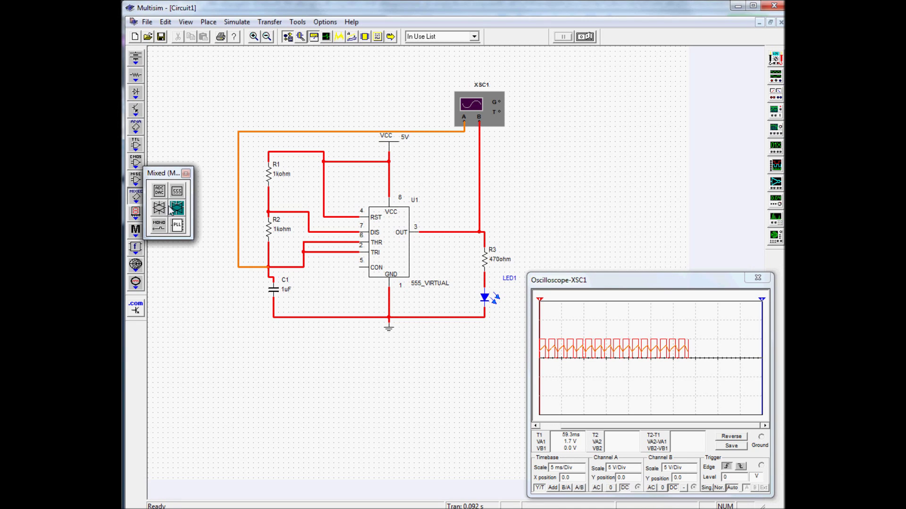
click(177, 191)
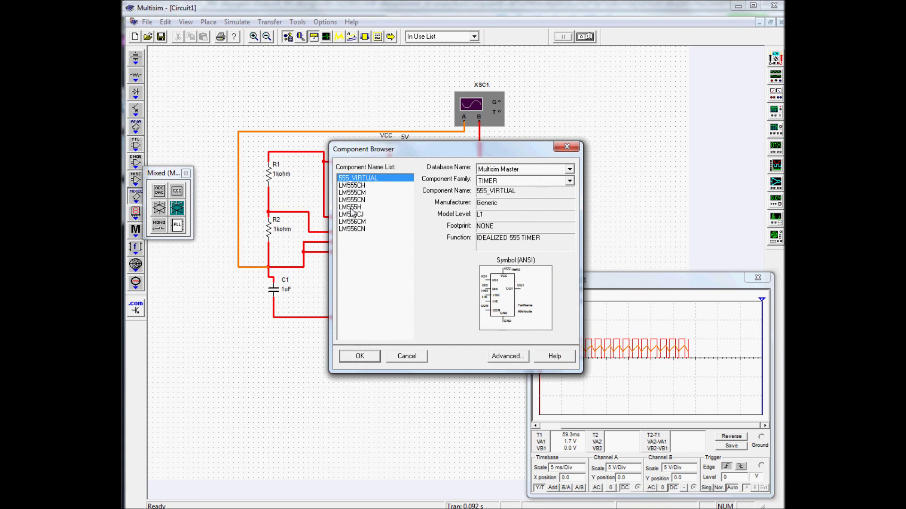
click(376, 354)
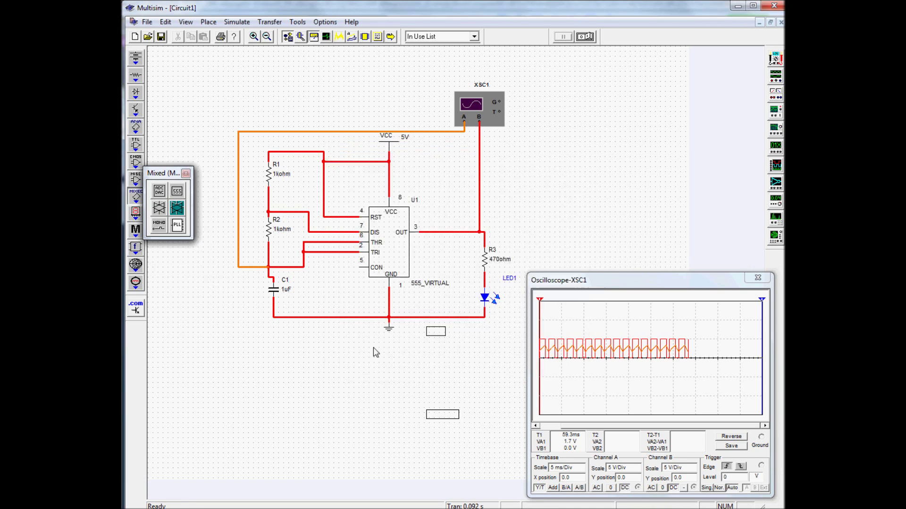
key(Escape)
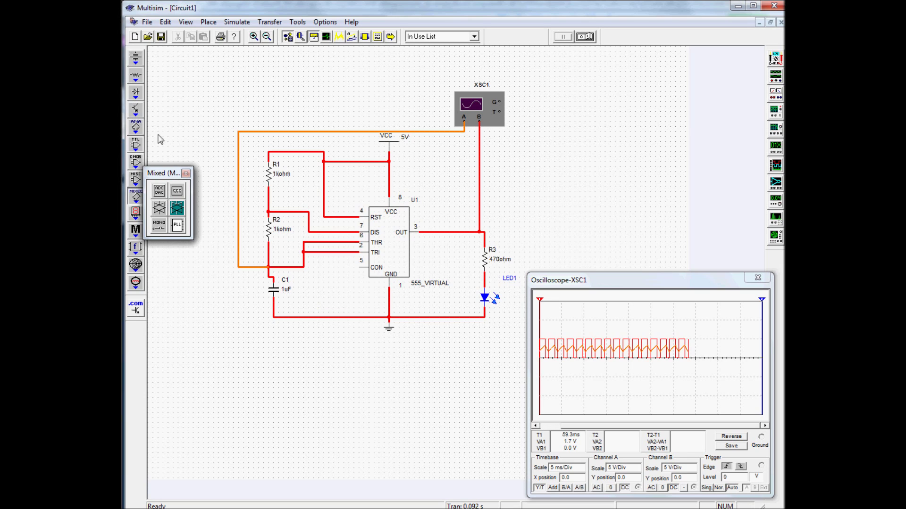
mouse_move(140, 65)
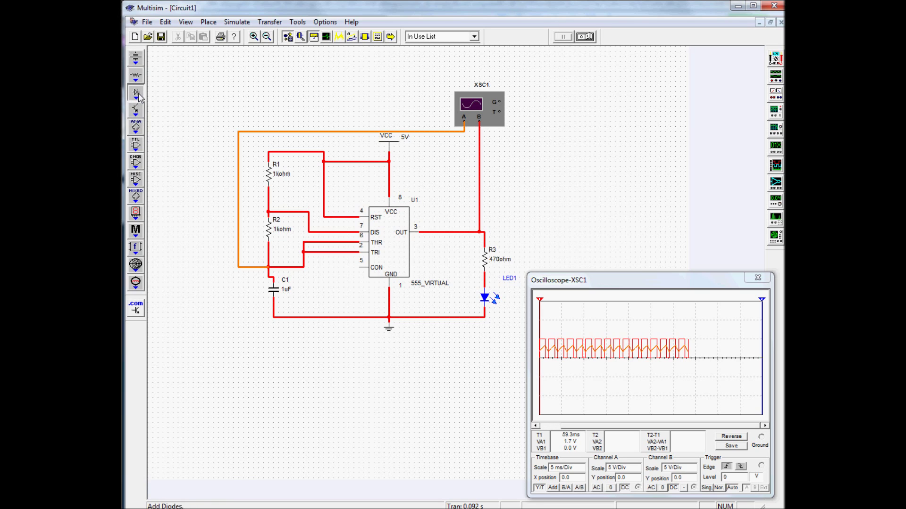
mouse_move(135, 93)
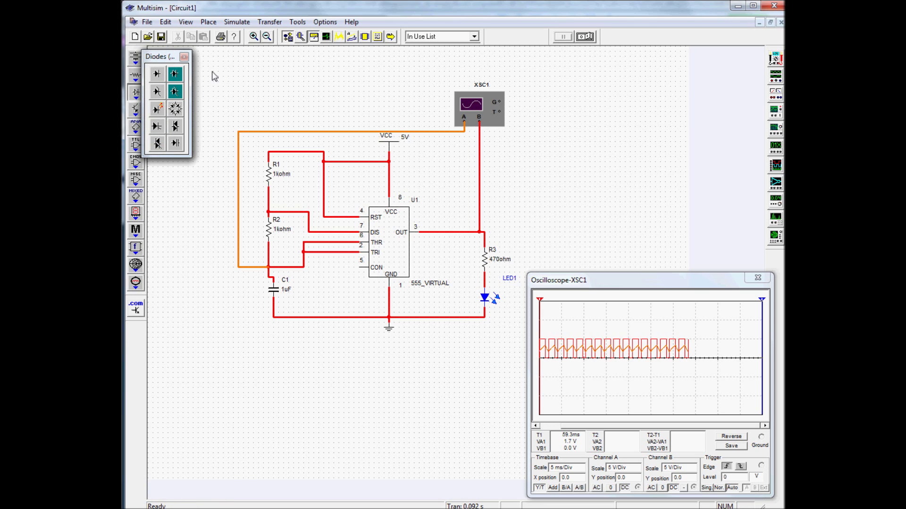
Close the Diodes group and cancel placing a second oscilloscope
click(185, 59)
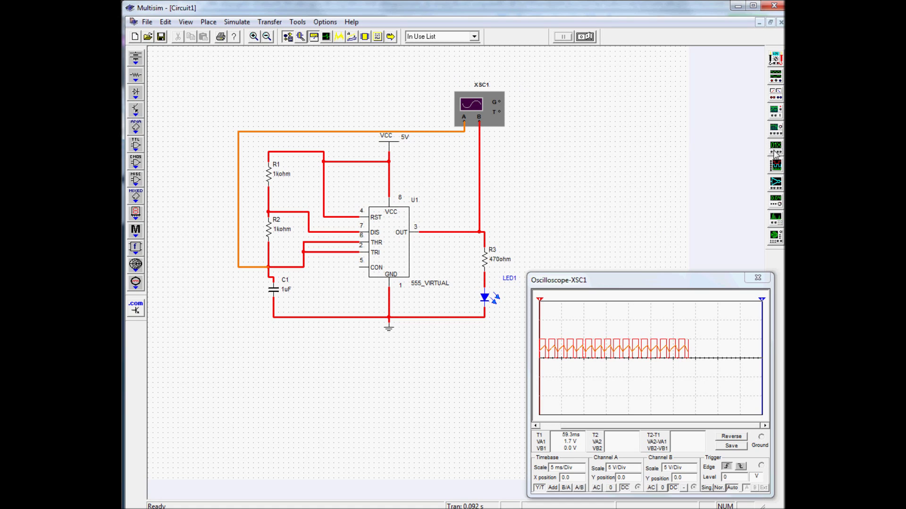
click(776, 116)
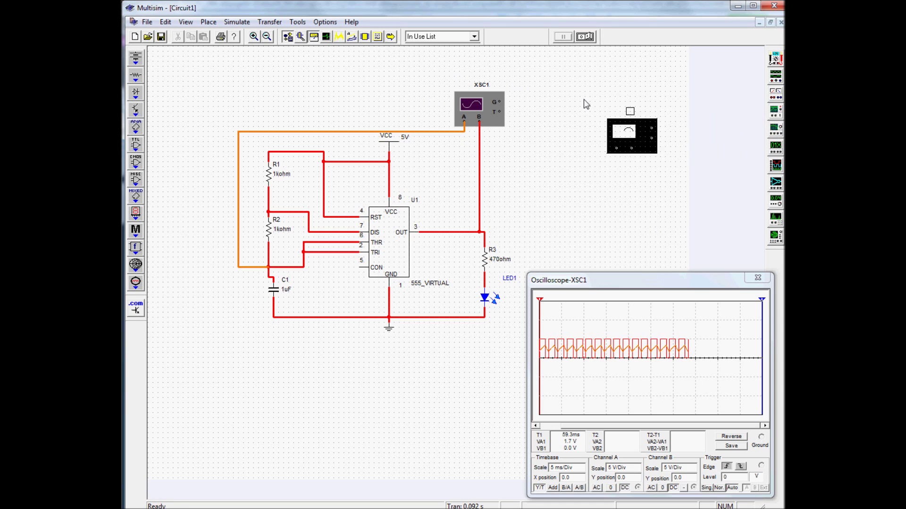
key(Escape)
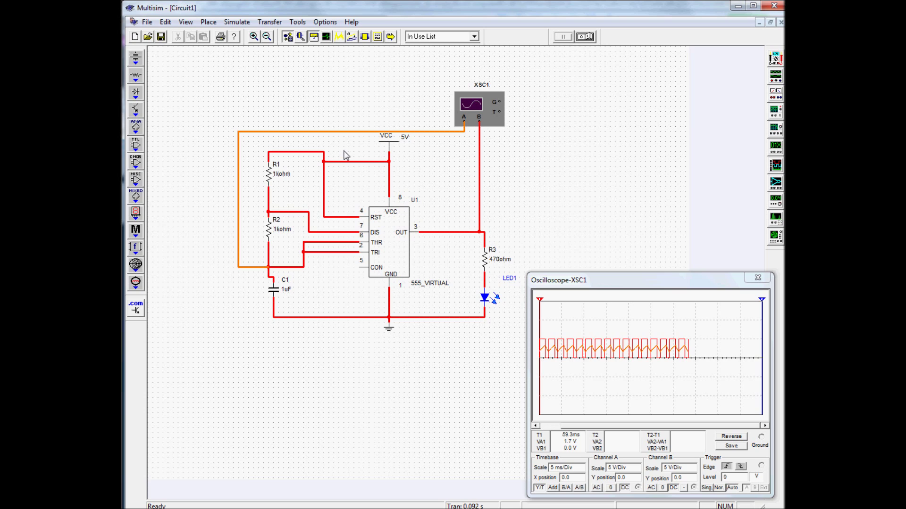
Give capacitor C1 a capacitance of 10 uF and restart the simulation
double_click(283, 295)
click(485, 196)
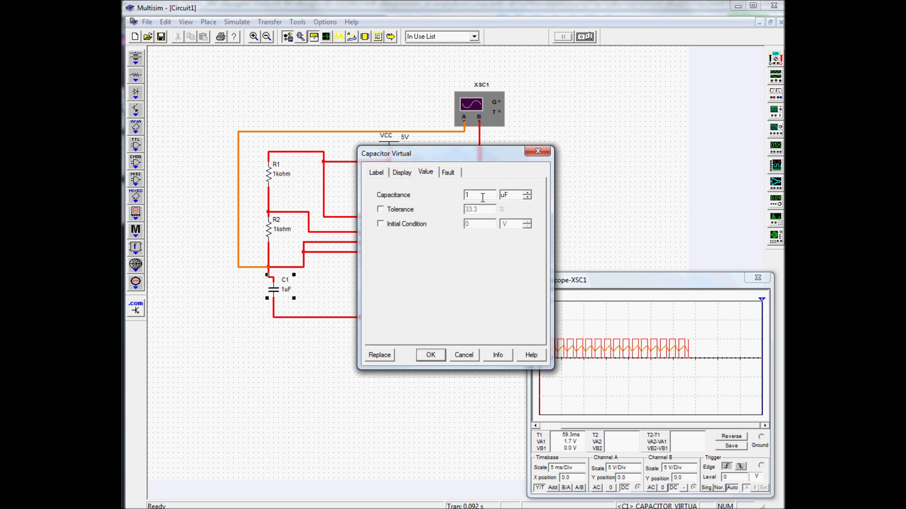
text(0)
click(429, 355)
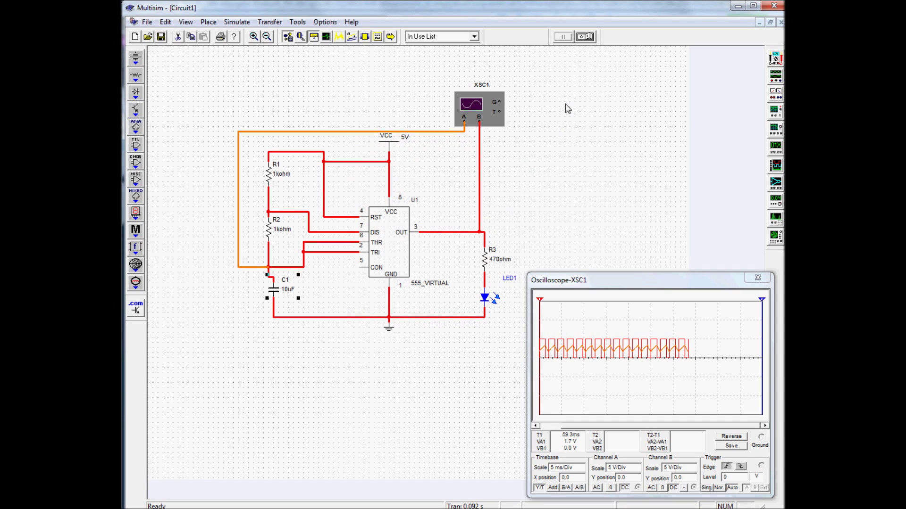
click(587, 36)
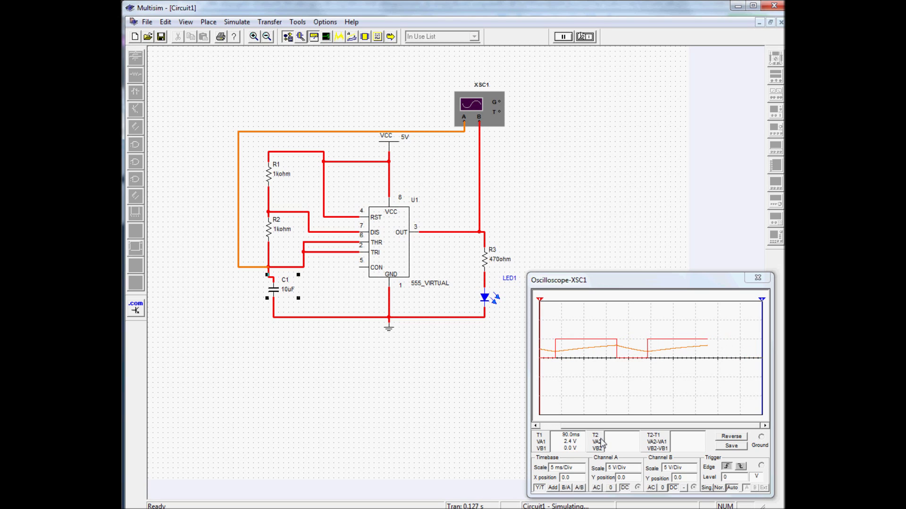
Halt the simulation at 0.170 s with the 10 uF waveform held on the oscilloscope
click(587, 40)
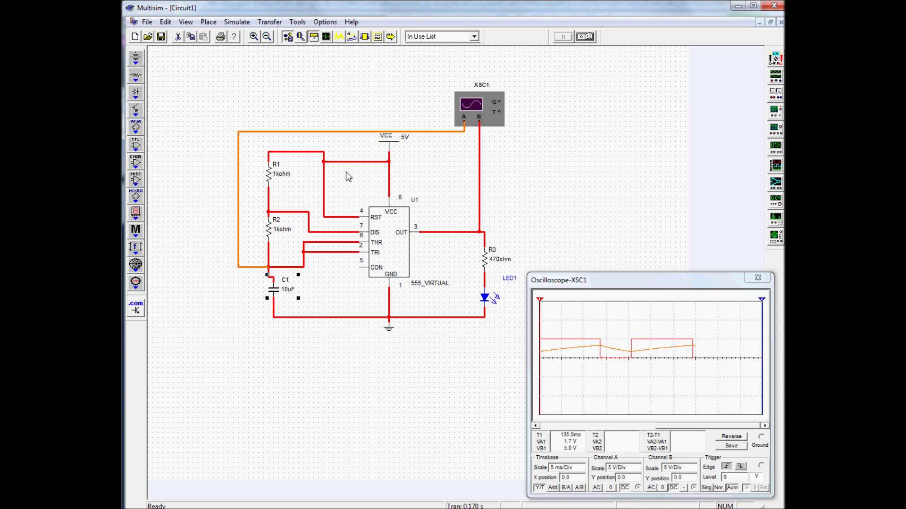
Change resistor R1's resistance to 100 kOhm
double_click(270, 180)
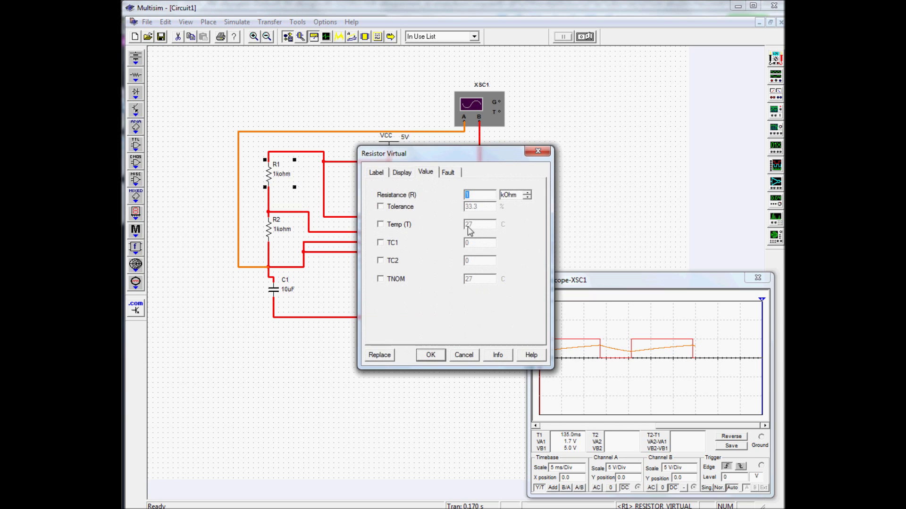
click(478, 193)
text(00)
click(430, 355)
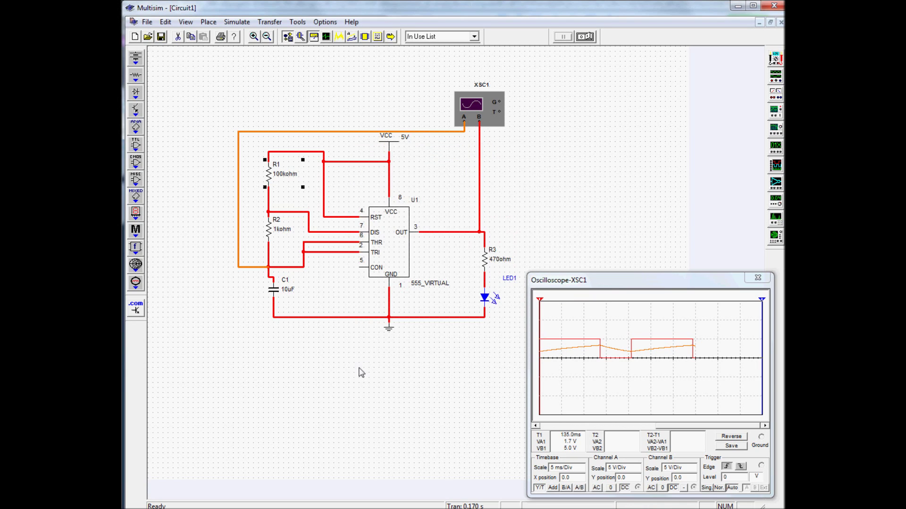
Set C1 to 1 nF, move the oscilloscope window up-left, and restart the simulation
double_click(290, 297)
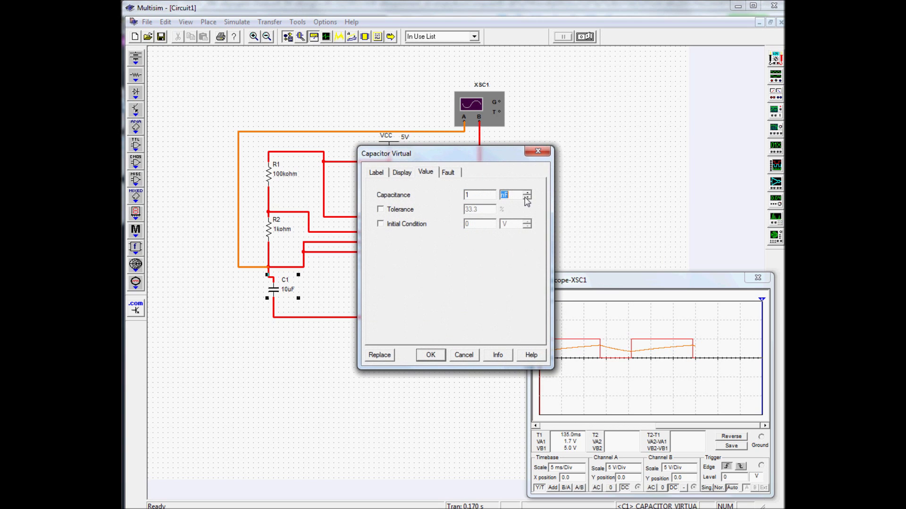
click(442, 355)
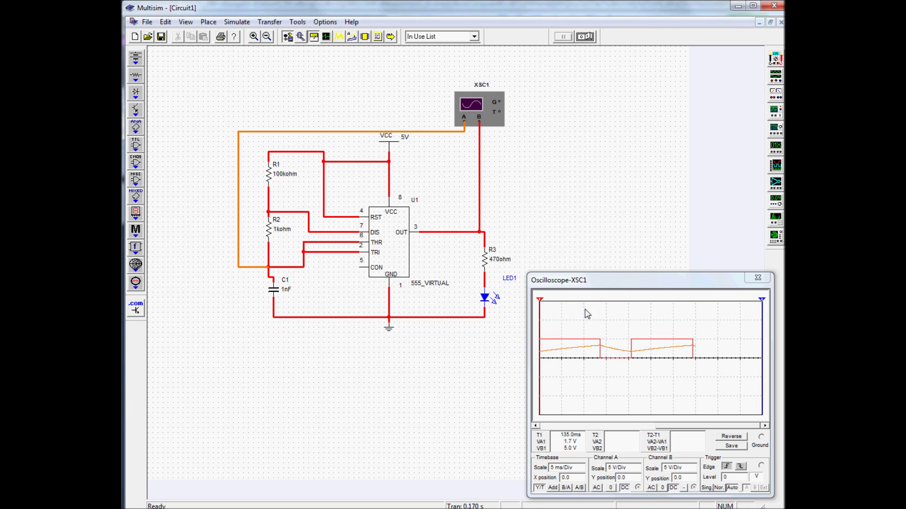
drag(627, 281, 613, 266)
click(588, 37)
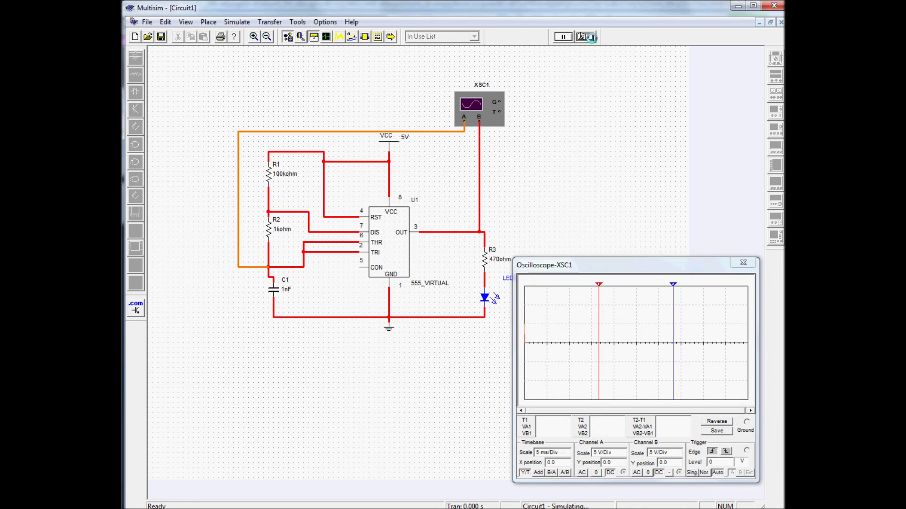
Lower the oscilloscope timebase through 1 ms/Div to 50 µs/Div, then stop the simulation
click(567, 456)
click(568, 456)
click(568, 455)
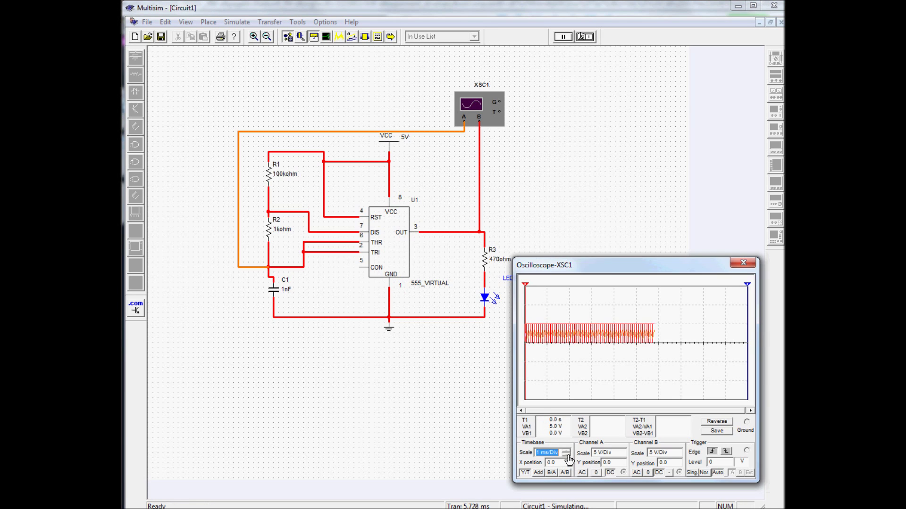
click(568, 456)
click(567, 456)
click(567, 455)
click(567, 456)
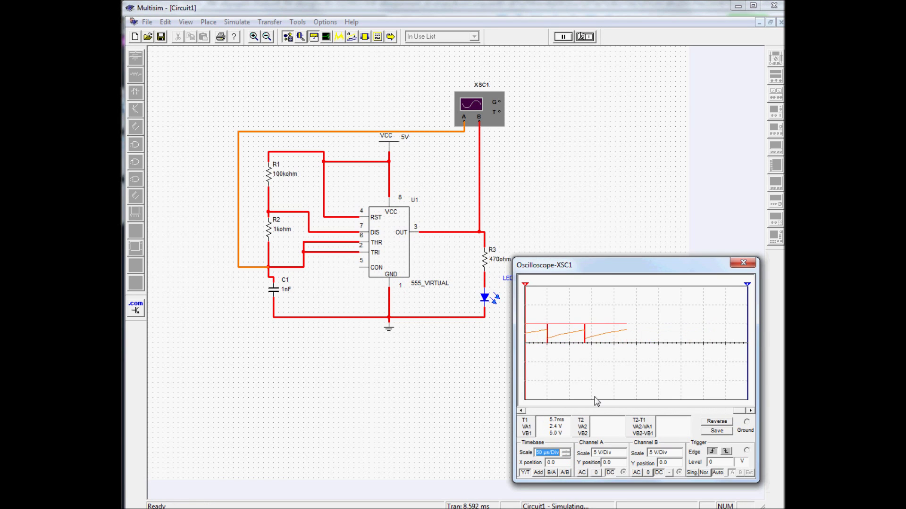
click(581, 41)
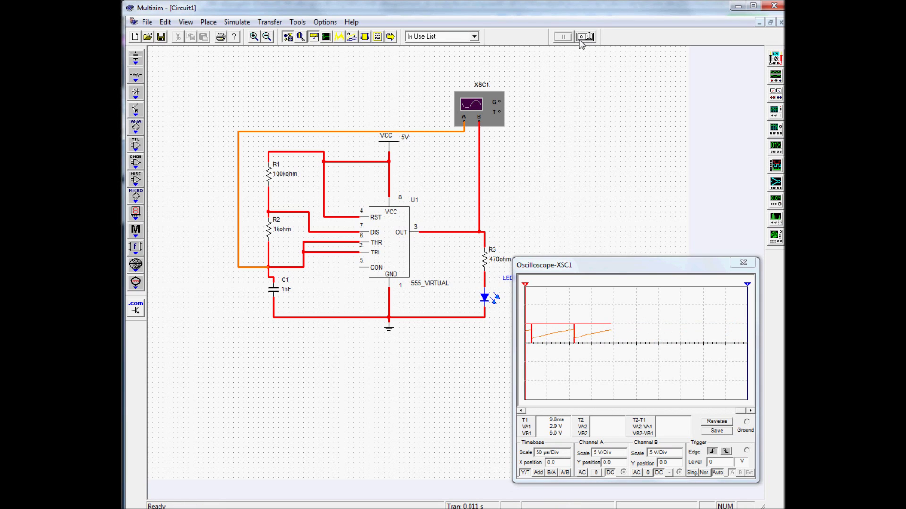